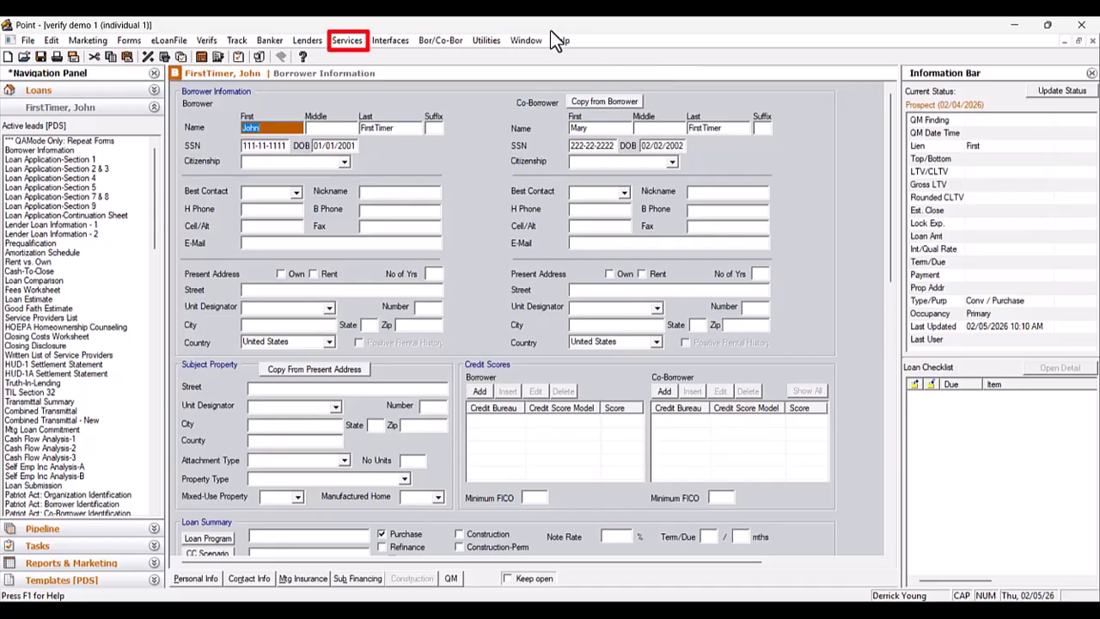
- Open Request Verifications from Services > Verifications and choose DataVerify-Verifications as the provider
{"action": "left_click", "coordinate": [348, 40]}
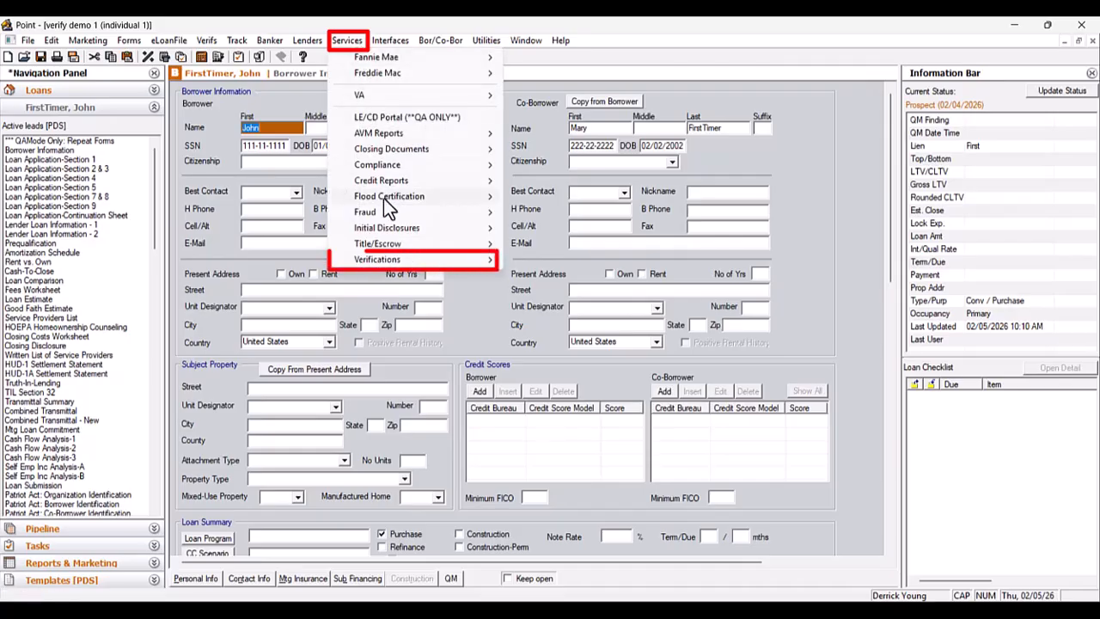
{"action": "mouse_move", "coordinate": [402, 260]}
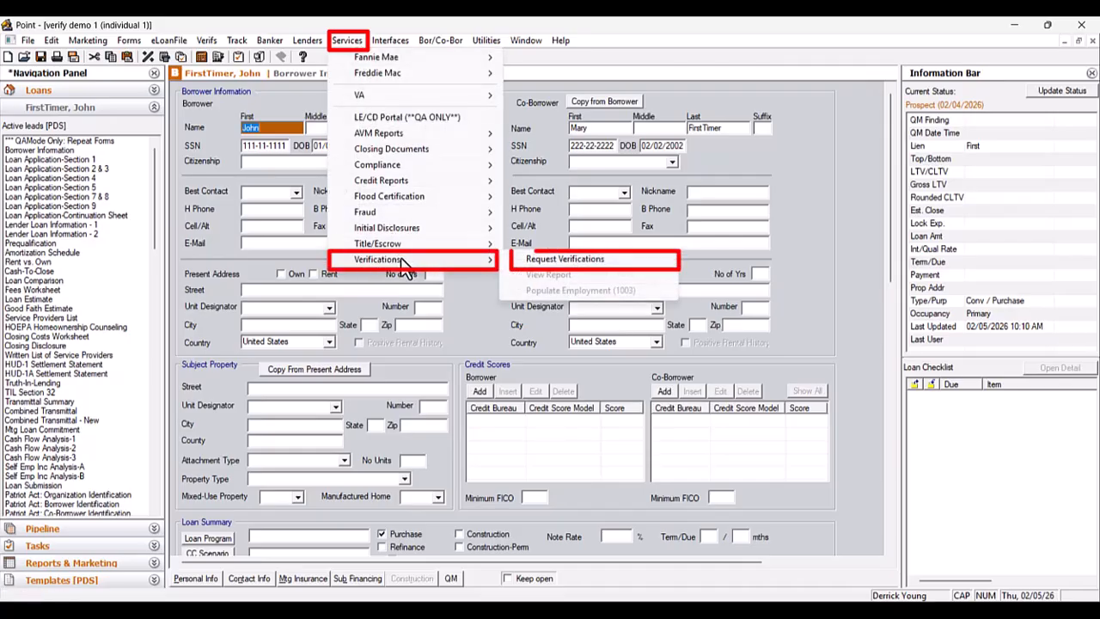
{"action": "left_click", "coordinate": [523, 258]}
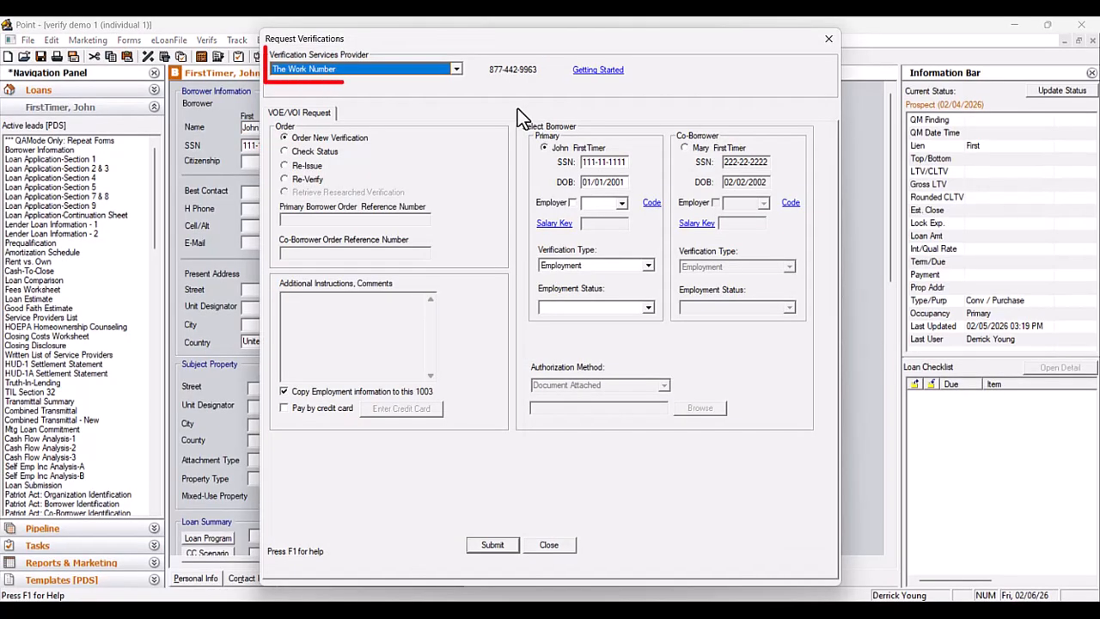
{"action": "left_click", "coordinate": [456, 68]}
{"action": "left_click", "coordinate": [344, 146]}
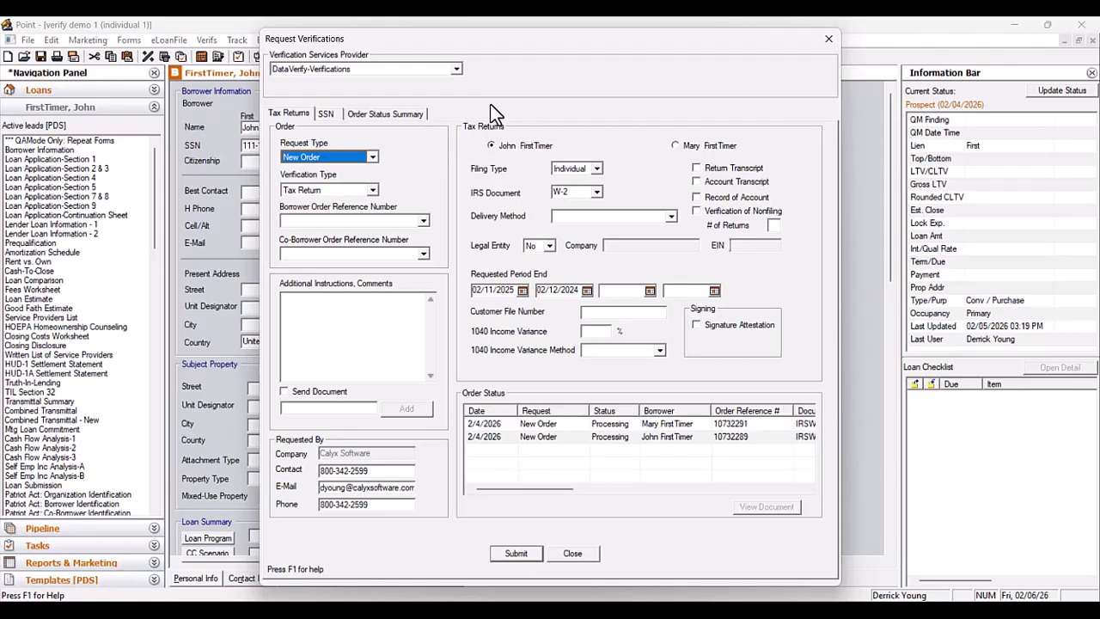
- Submit the tax return order and log in to DataVerify with the user ID, password and Save Password on
{"action": "left_click", "coordinate": [514, 554]}
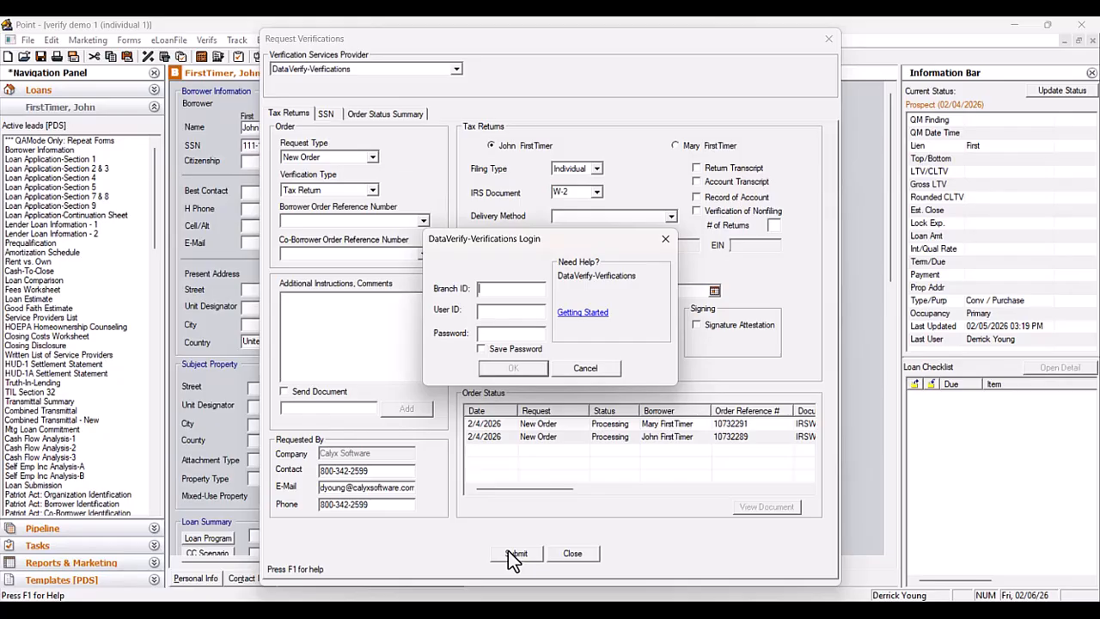
{"action": "left_click", "coordinate": [519, 313]}
{"action": "type", "text": "xmlcalyxcis"}
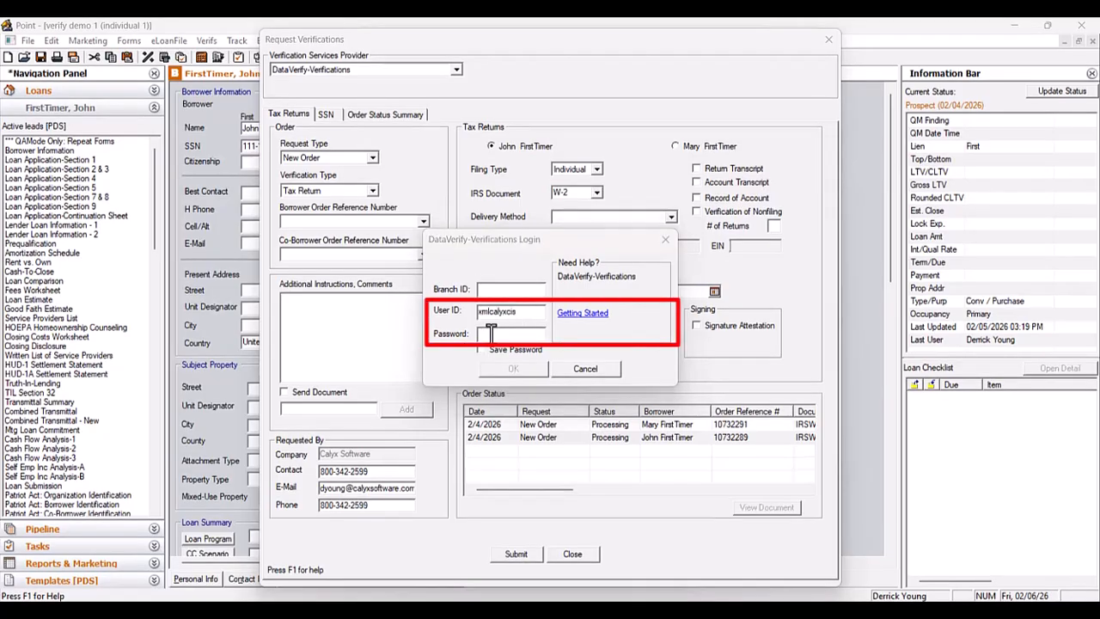
{"action": "left_click", "coordinate": [491, 334]}
{"action": "key", "text": "ctrl+v"}
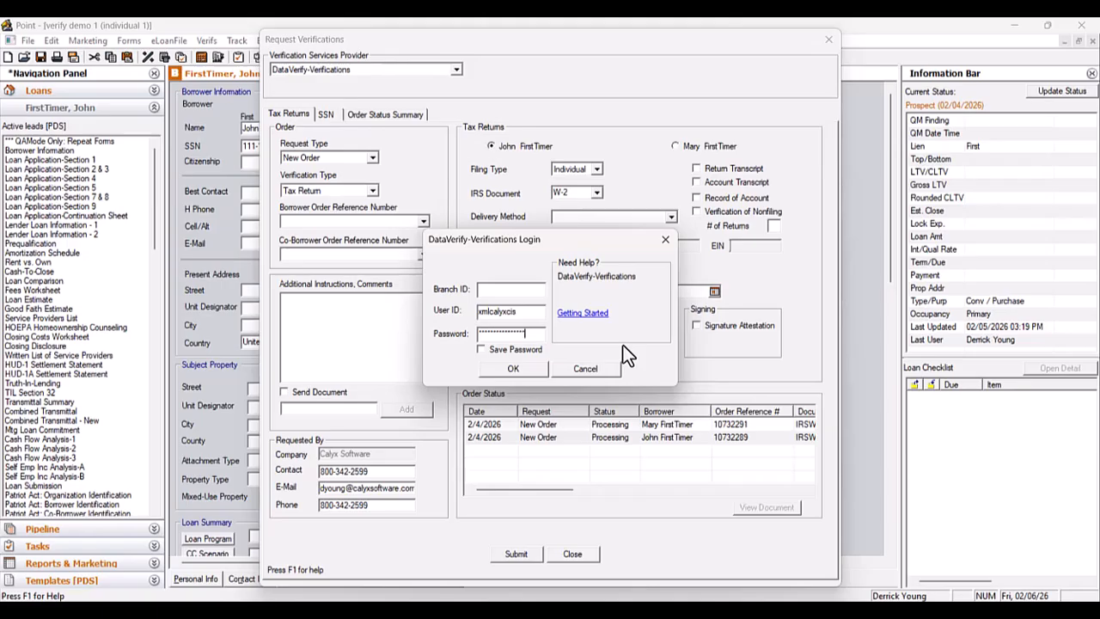
{"action": "left_click", "coordinate": [480, 351]}
{"action": "left_click", "coordinate": [542, 369]}
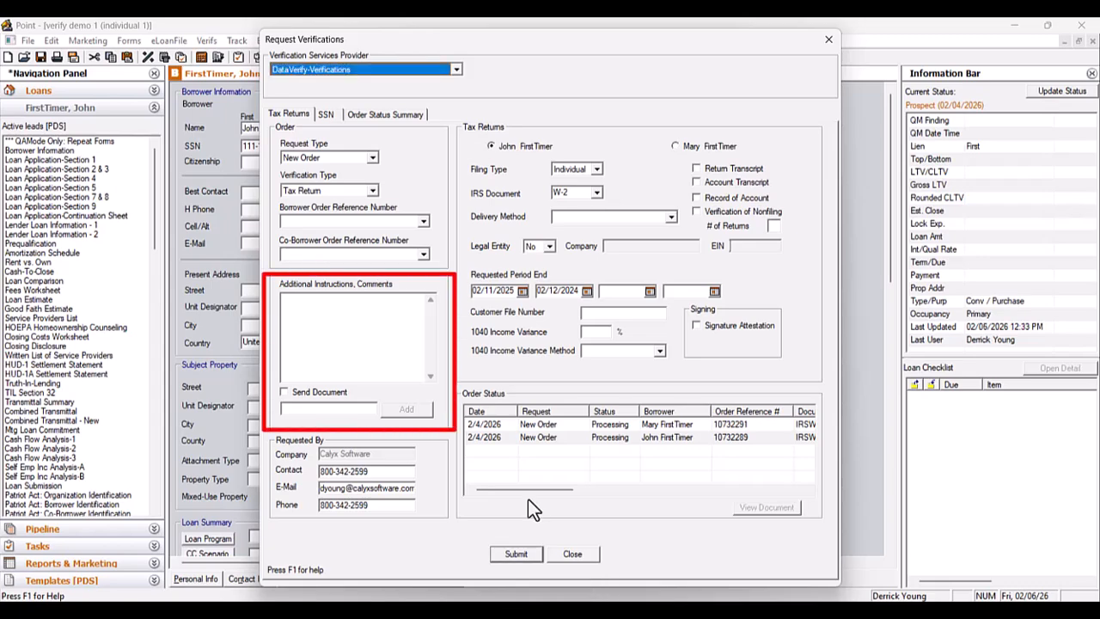
- Enable Send Document, add an upload, and choose a file for the Tax Request Form
{"action": "left_click", "coordinate": [286, 393]}
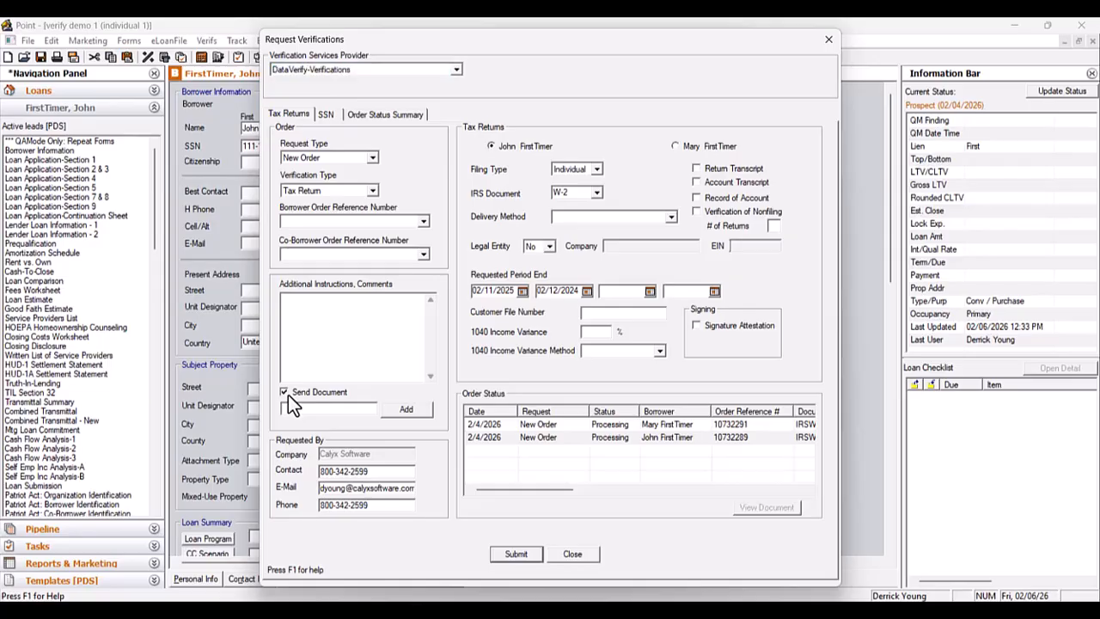
{"action": "left_click", "coordinate": [404, 421]}
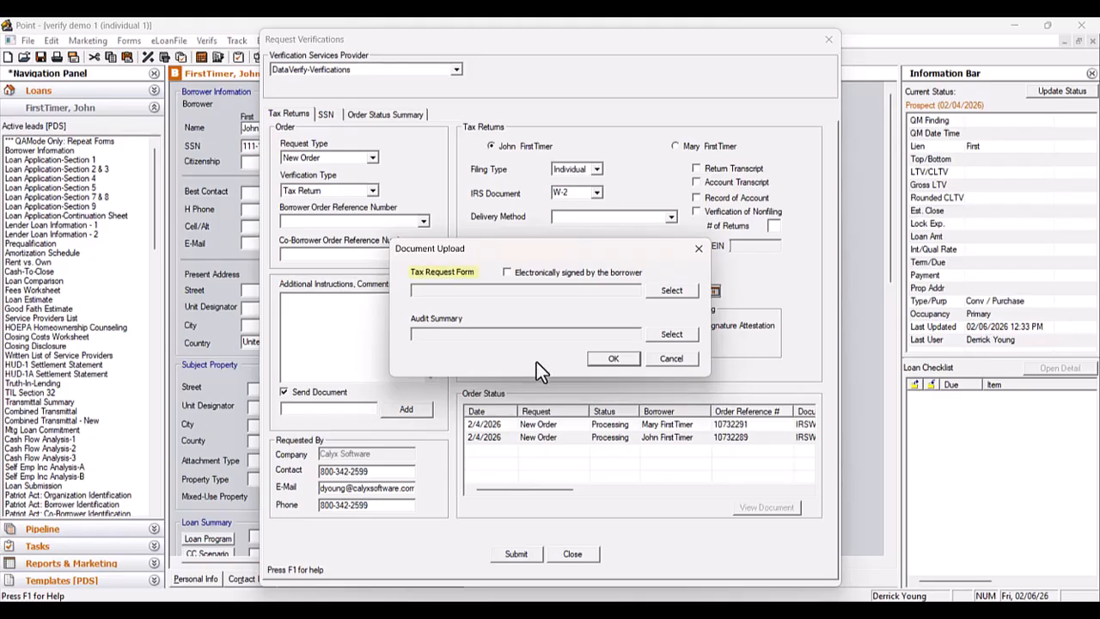
{"action": "left_click", "coordinate": [673, 291]}
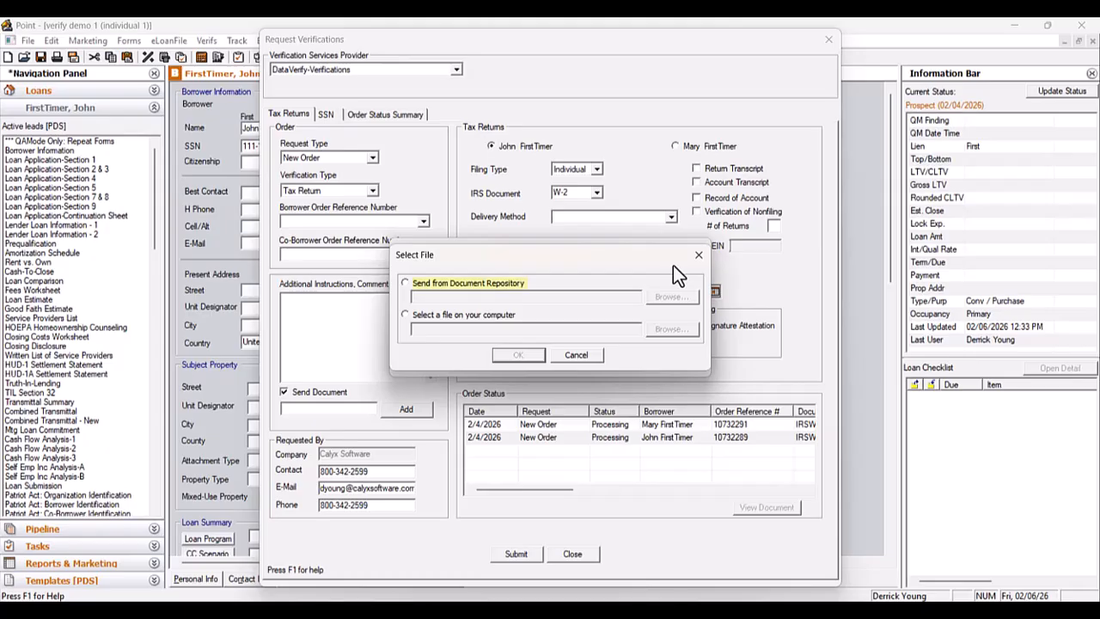
- Try selecting the Social Security numbers PDF from the Document Repository
{"action": "left_click", "coordinate": [405, 283]}
{"action": "left_click", "coordinate": [659, 296]}
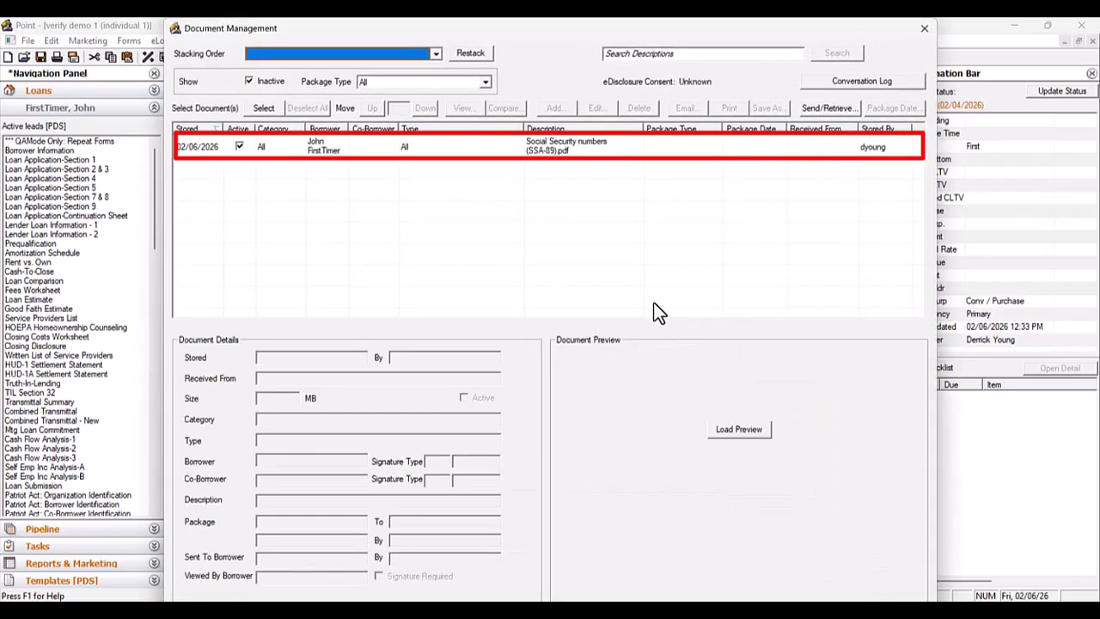
{"action": "left_click", "coordinate": [463, 151]}
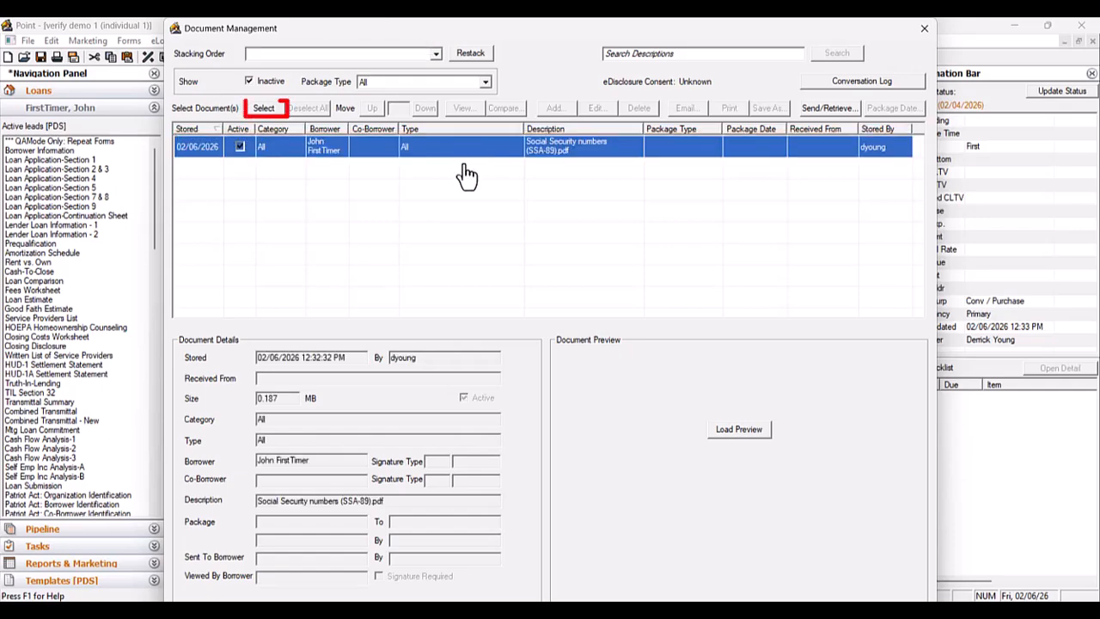
{"action": "left_click", "coordinate": [262, 108]}
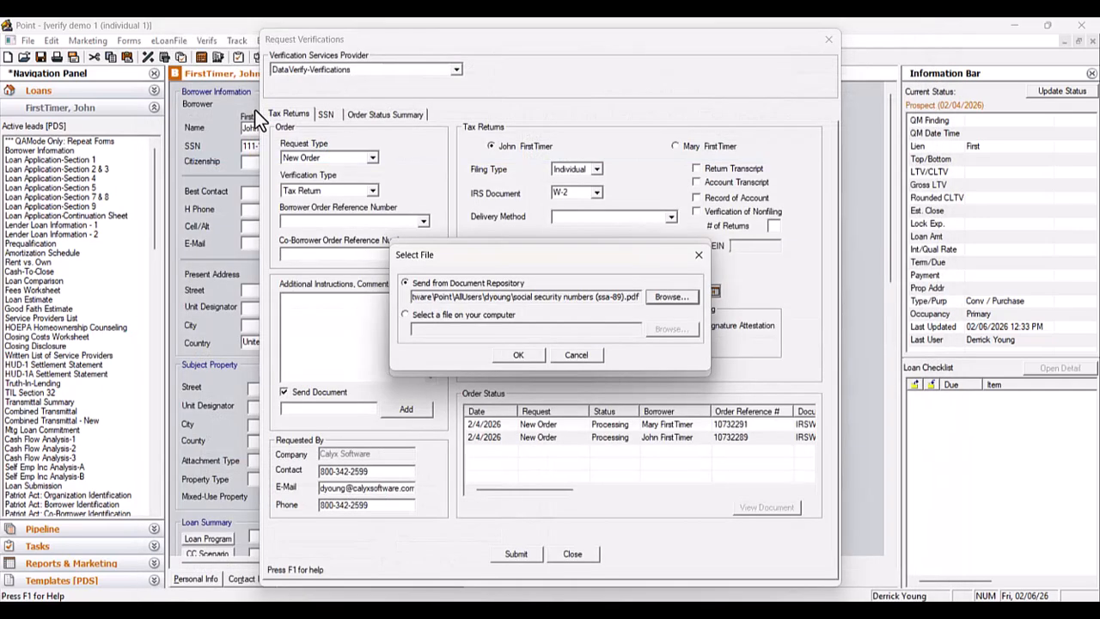
- Switch to a file from the computer and open Audit Summary.pdf from the Documents folder
{"action": "left_click", "coordinate": [406, 315]}
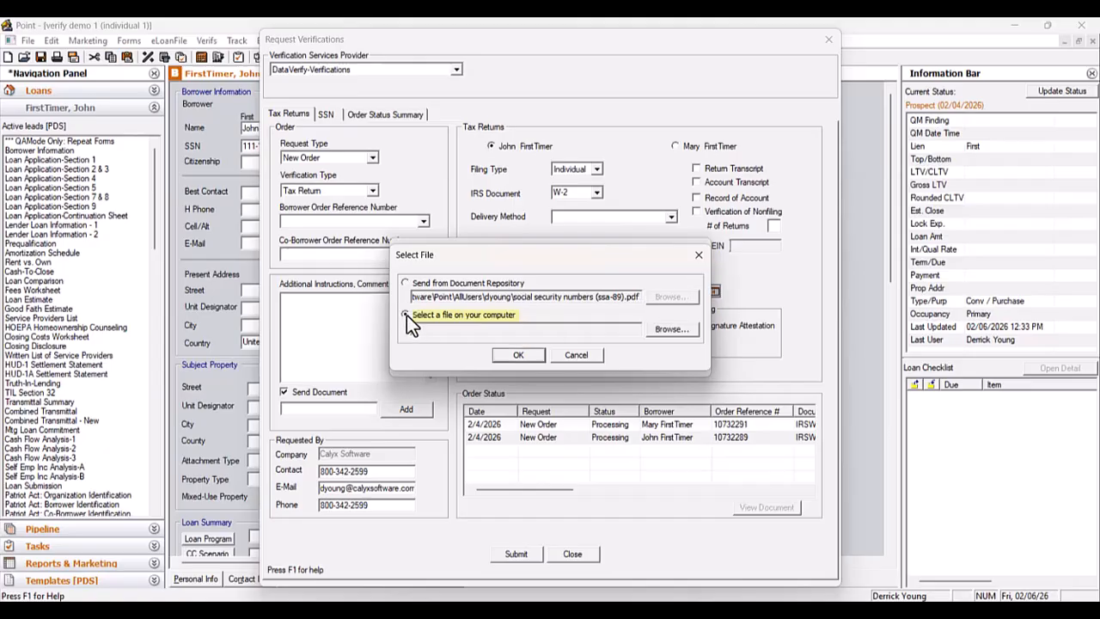
{"action": "left_click", "coordinate": [670, 330]}
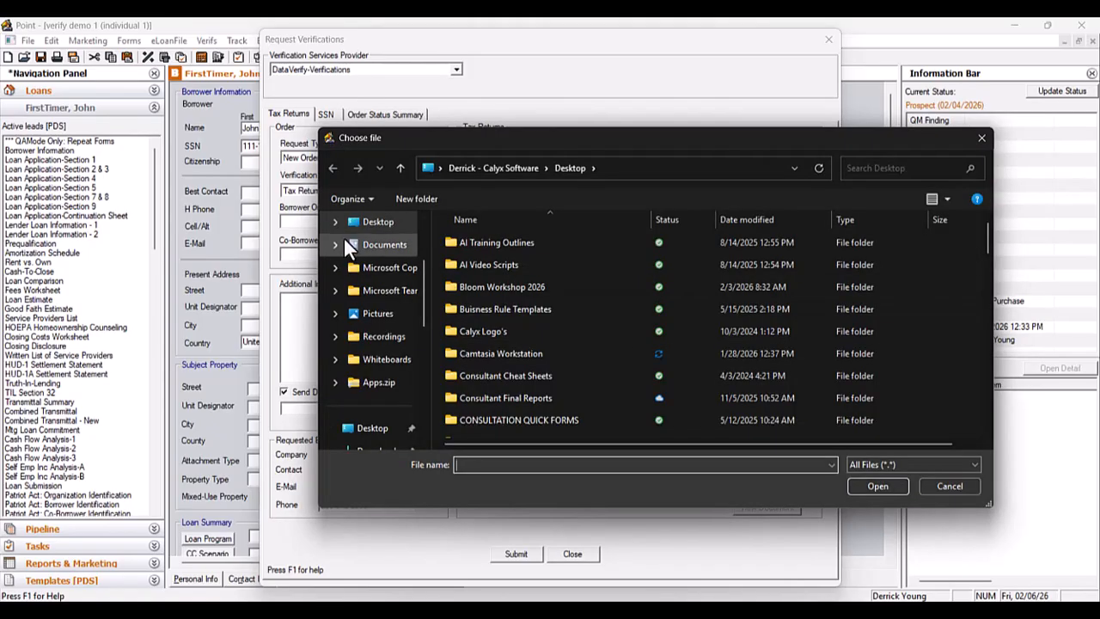
{"action": "left_click", "coordinate": [368, 251]}
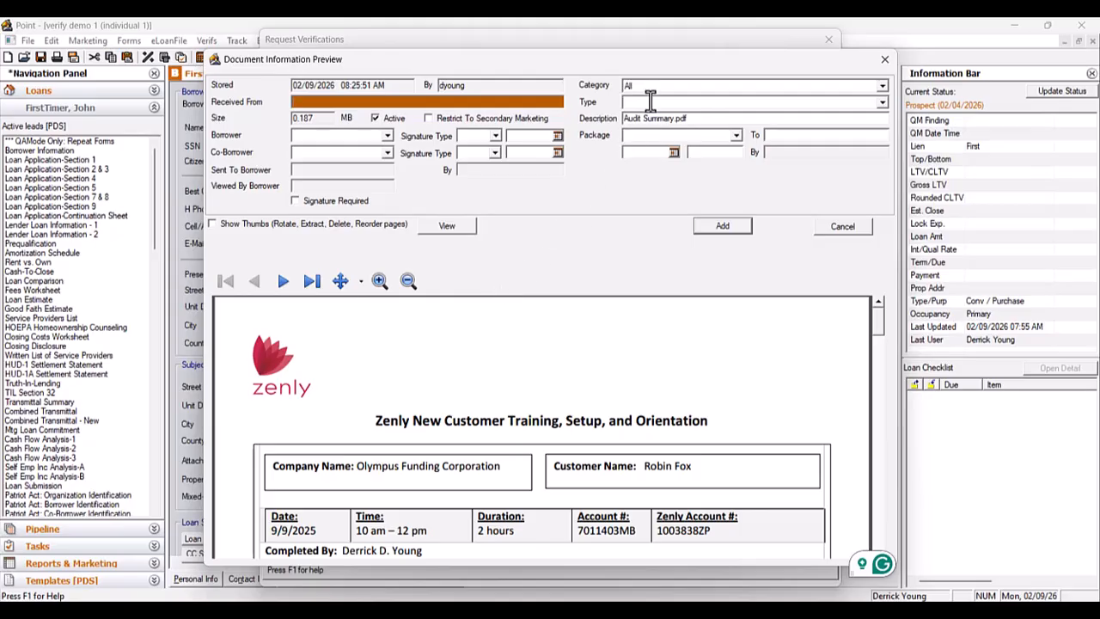
- Set document type to All, assign Audit Summary.pdf to the primary borrower, and add it
{"action": "left_click", "coordinate": [624, 101]}
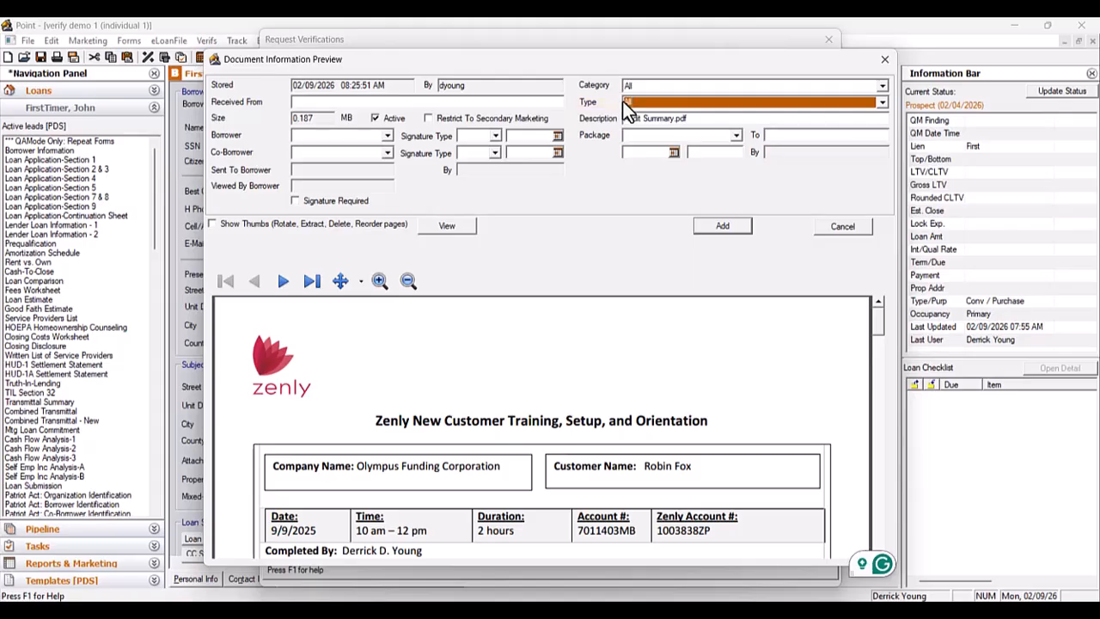
{"action": "key", "text": "Tab"}
{"action": "left_click", "coordinate": [387, 135]}
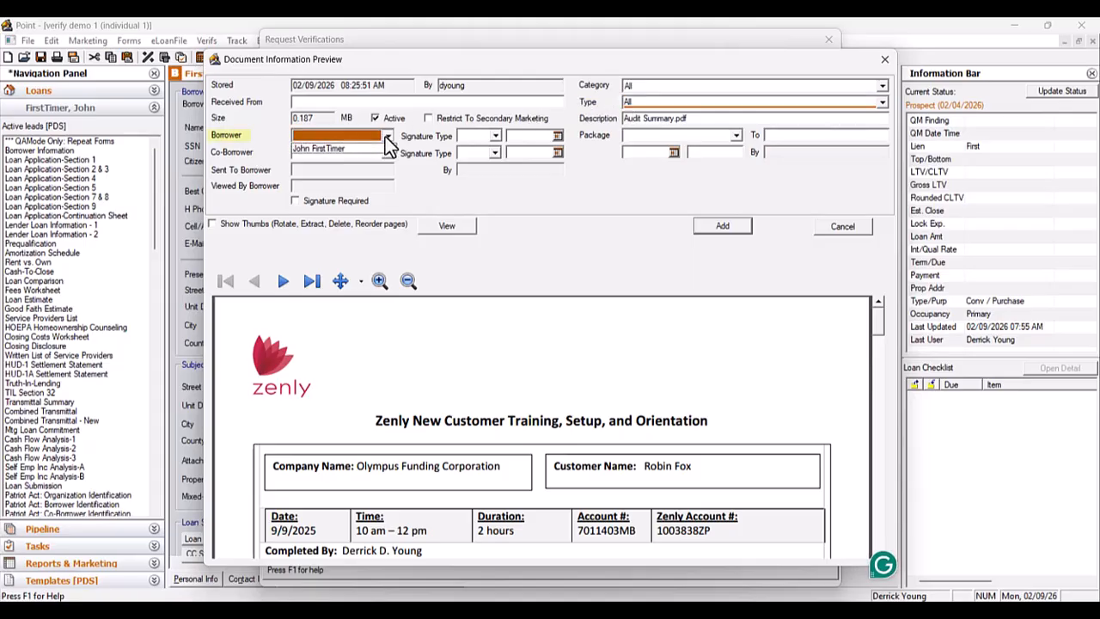
{"action": "left_click", "coordinate": [374, 148]}
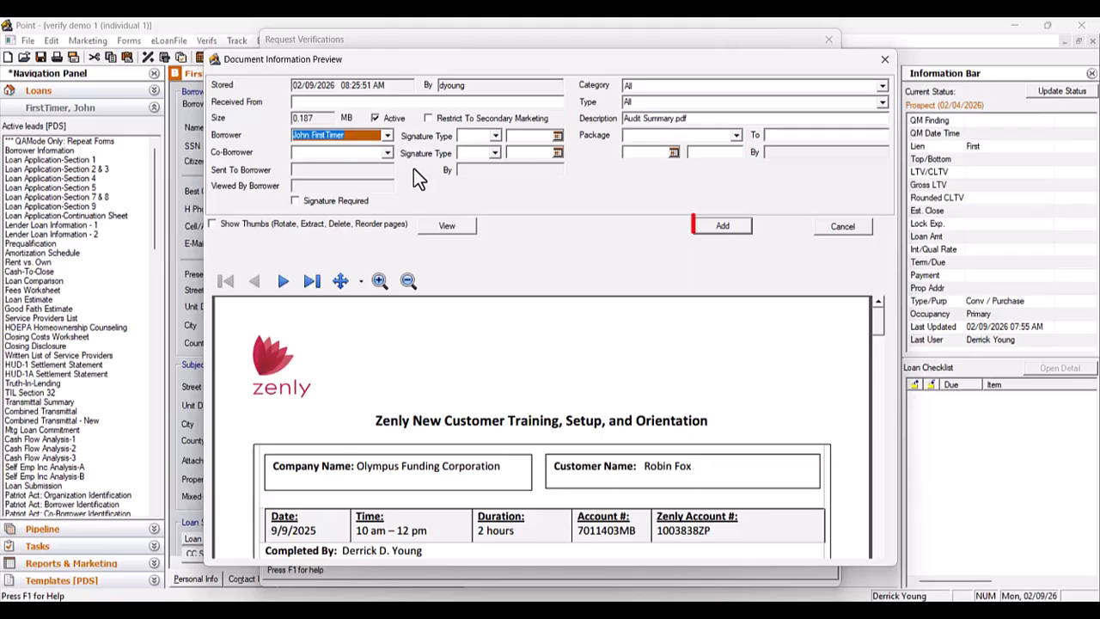
{"action": "left_click", "coordinate": [705, 232]}
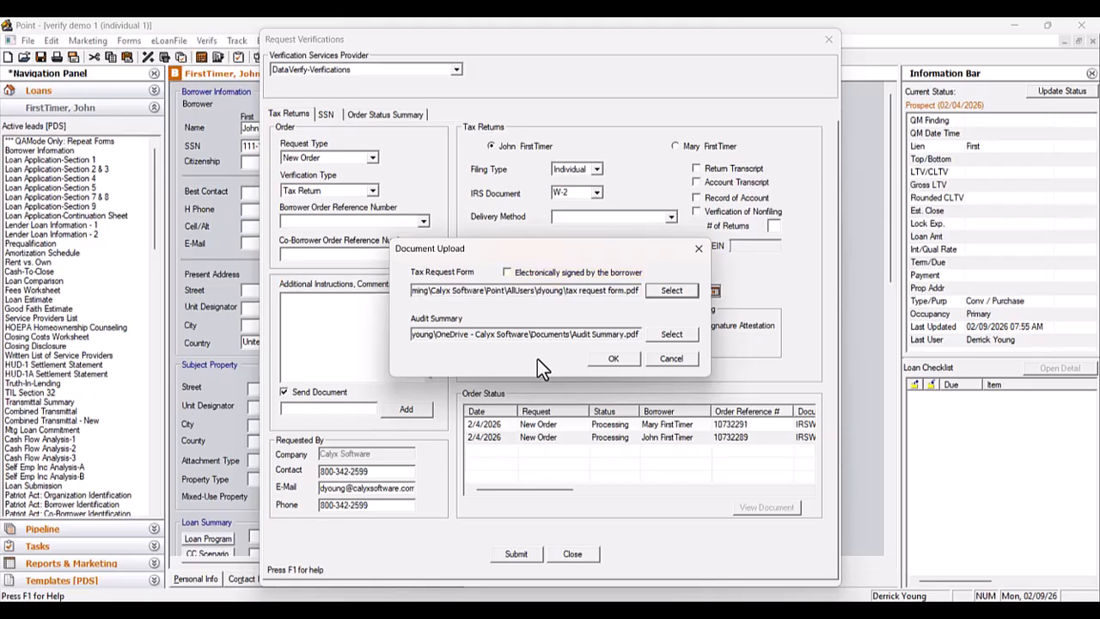
- Confirm the tax request form and audit summary uploads, then submit the tax return order
{"action": "left_click", "coordinate": [612, 359]}
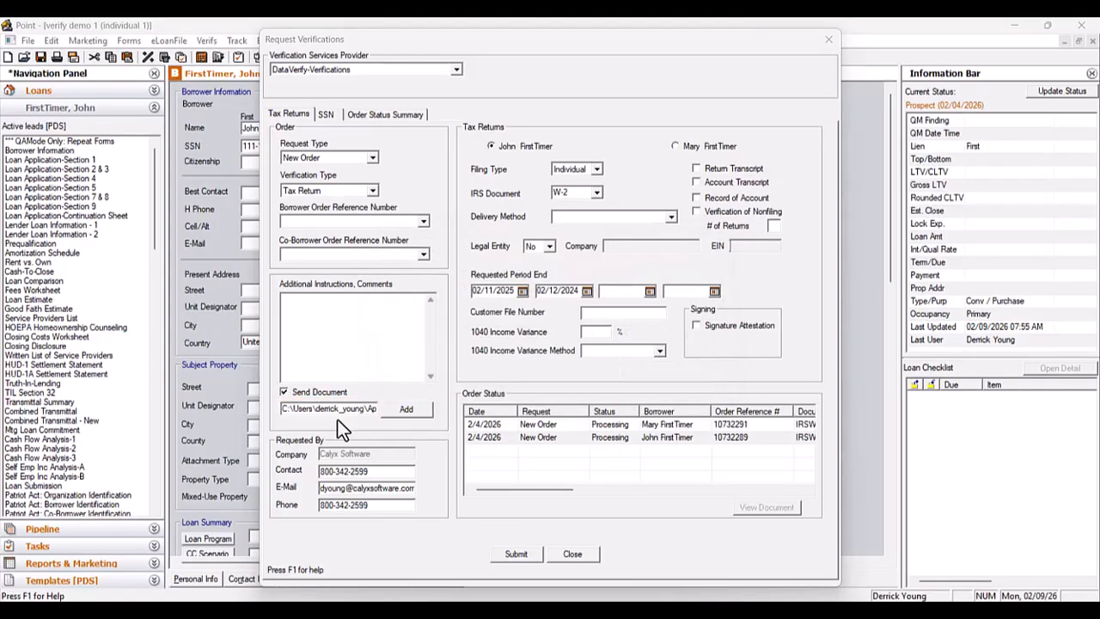
{"action": "left_click", "coordinate": [514, 554]}
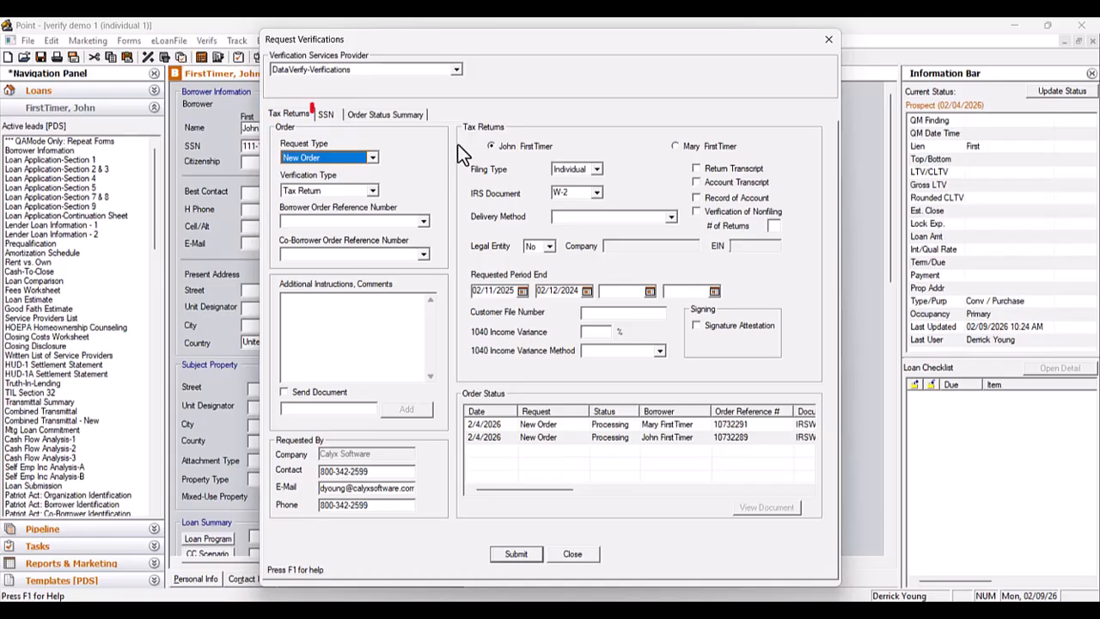
- On the SSN tab, set the SSA-89 order's Legal Entity to Yes and move to EIN
{"action": "left_click", "coordinate": [330, 119]}
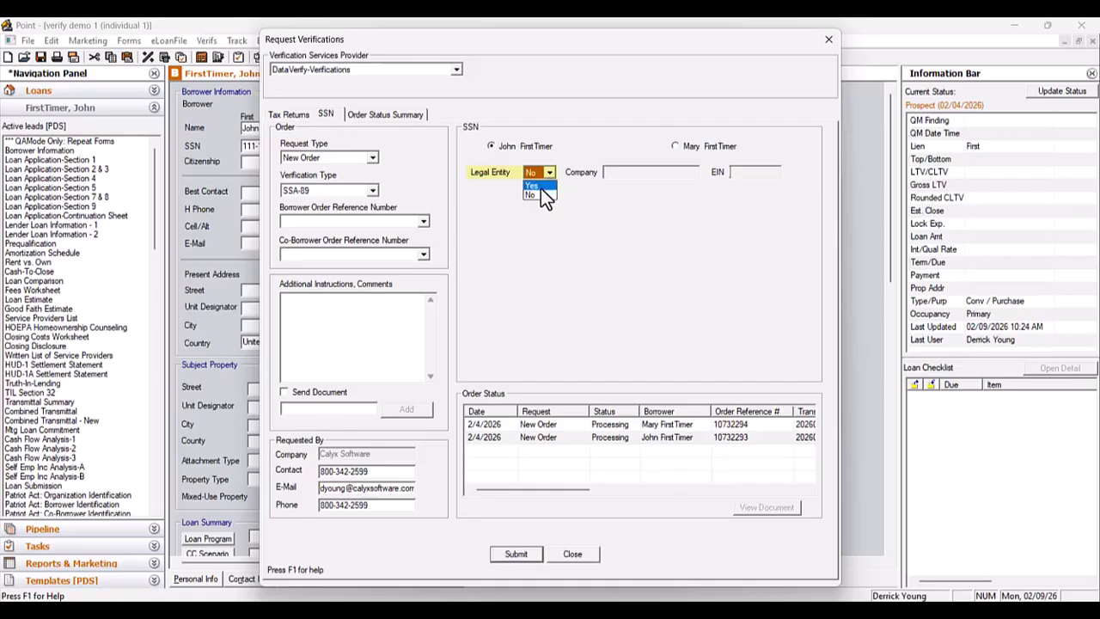
{"action": "left_click", "coordinate": [541, 186]}
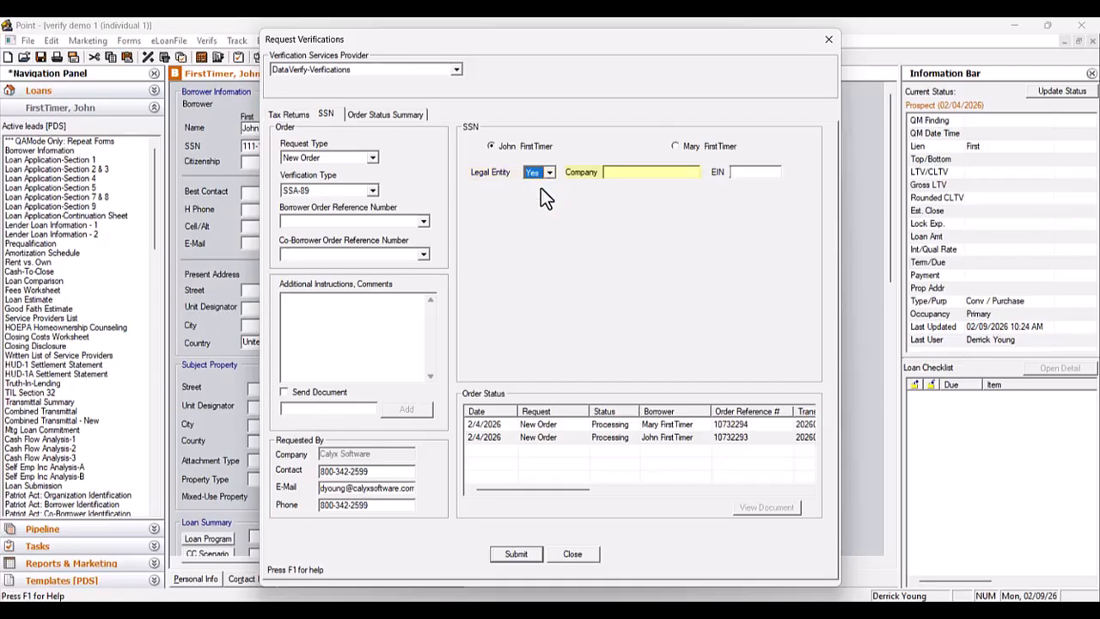
{"action": "key", "text": "Tab"}
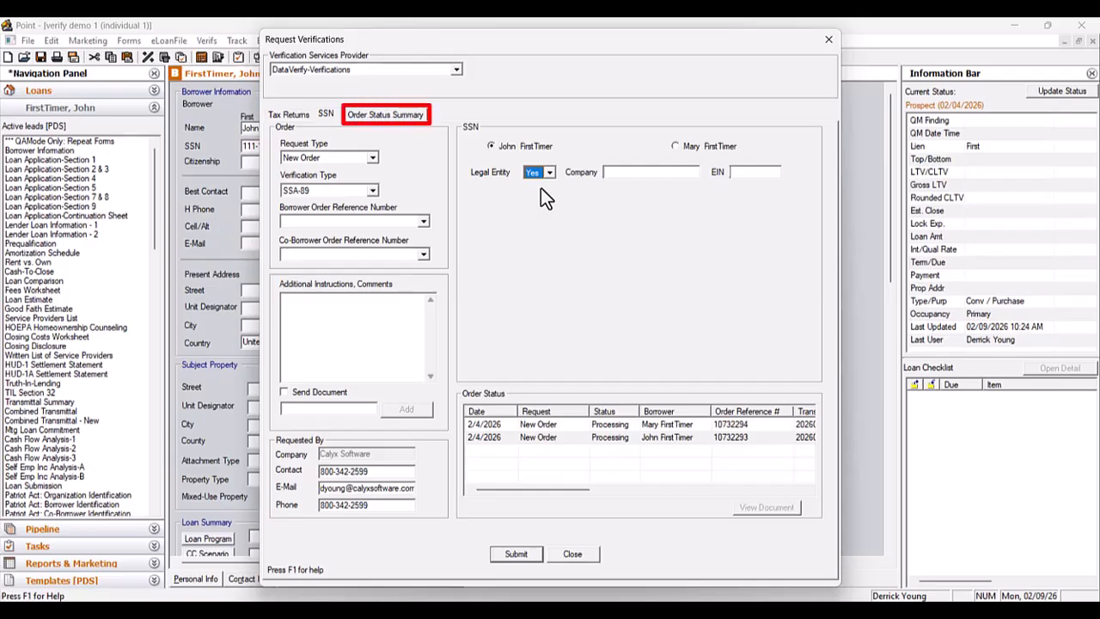
- Retrieve all order statuses on the Order Status Summary tab, then close Request Verifications
{"action": "left_click", "coordinate": [389, 115]}
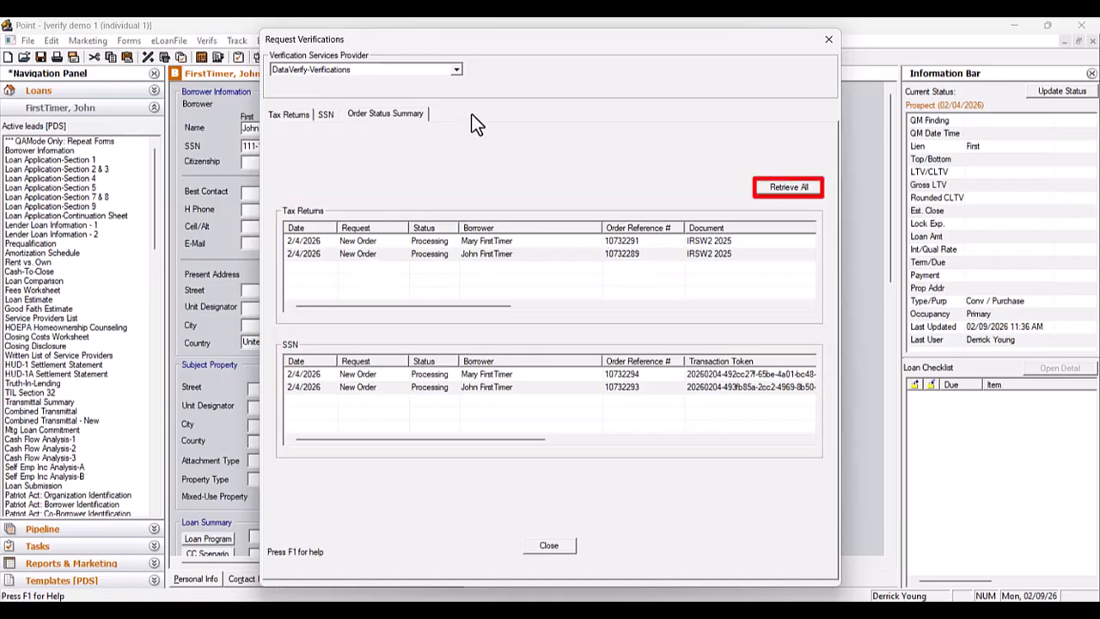
{"action": "left_click", "coordinate": [786, 194]}
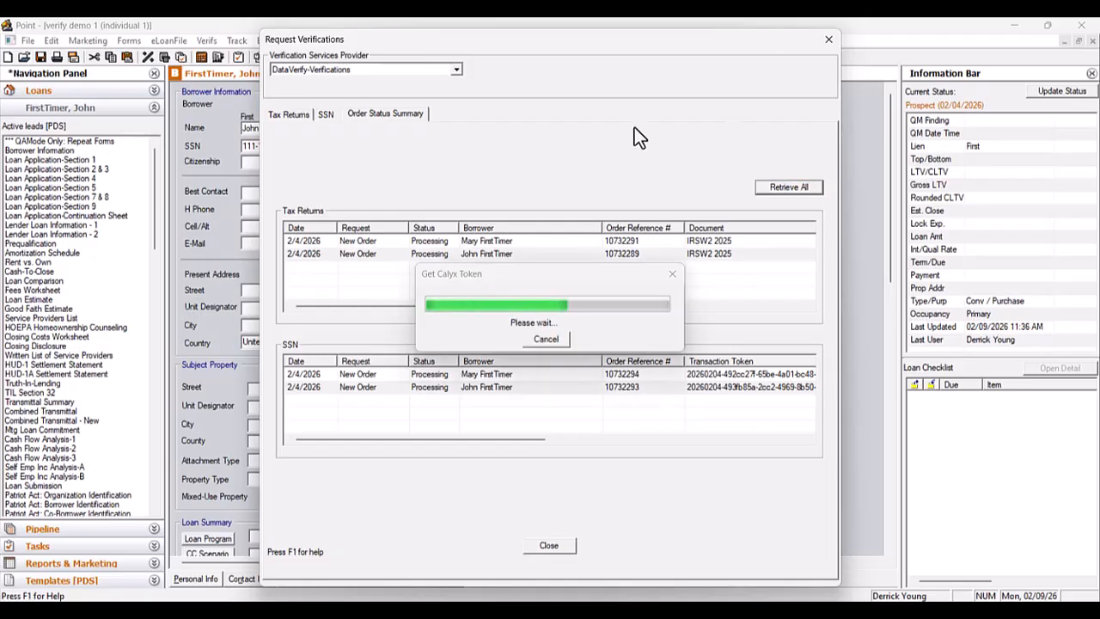
{"action": "left_click", "coordinate": [550, 547]}
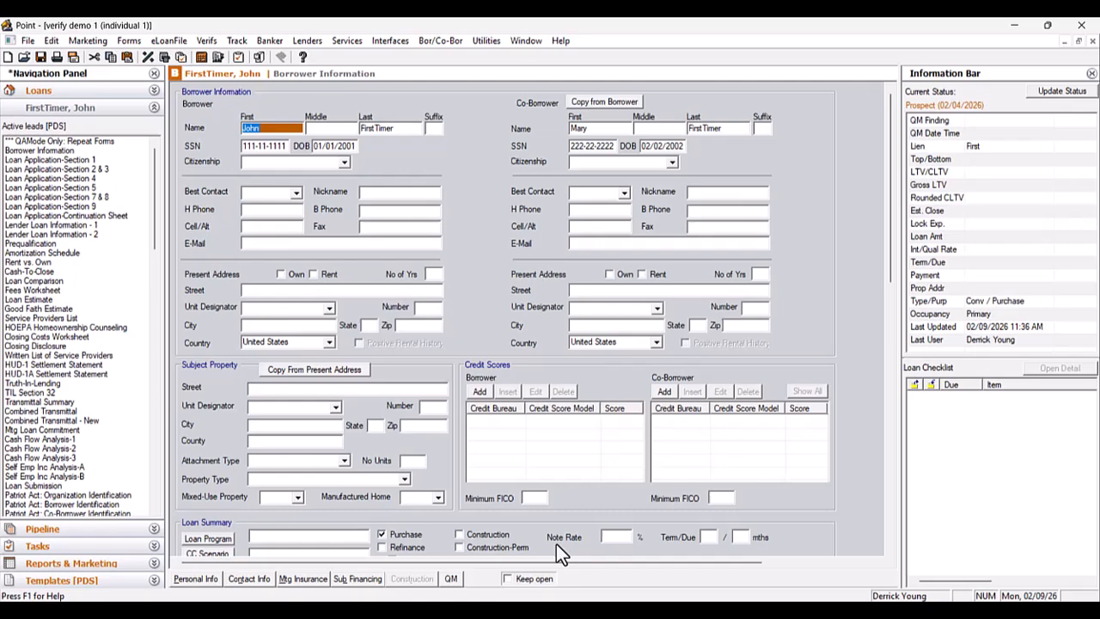
- Reopen and close Request Verifications, then open Document Management to view the loan's stored documents
{"action": "left_click", "coordinate": [350, 43]}
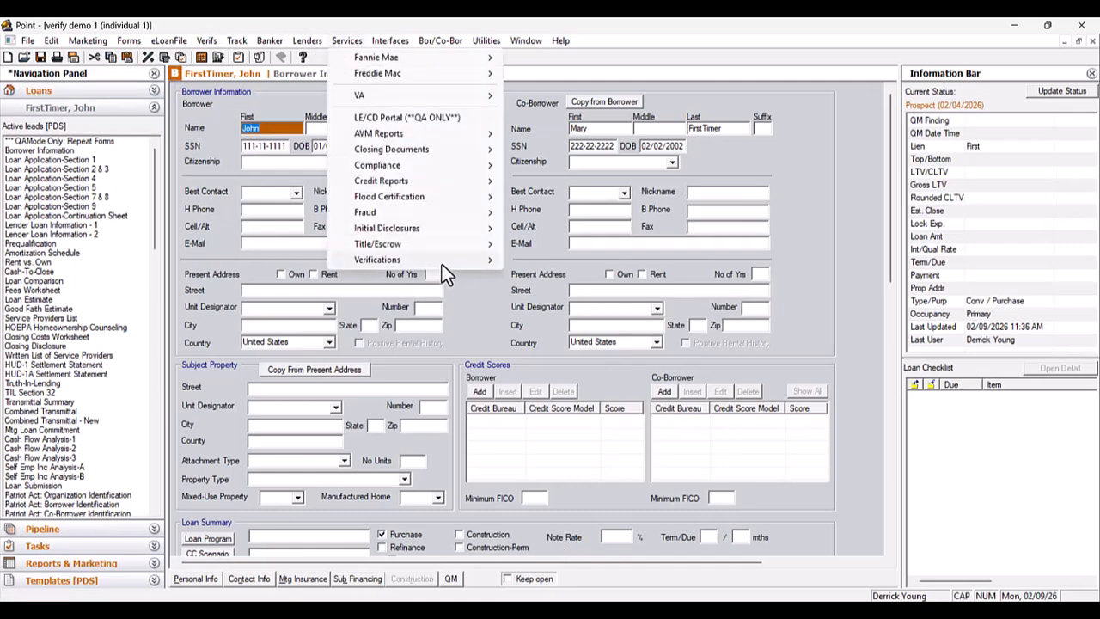
{"action": "mouse_move", "coordinate": [446, 262]}
{"action": "left_click", "coordinate": [564, 261]}
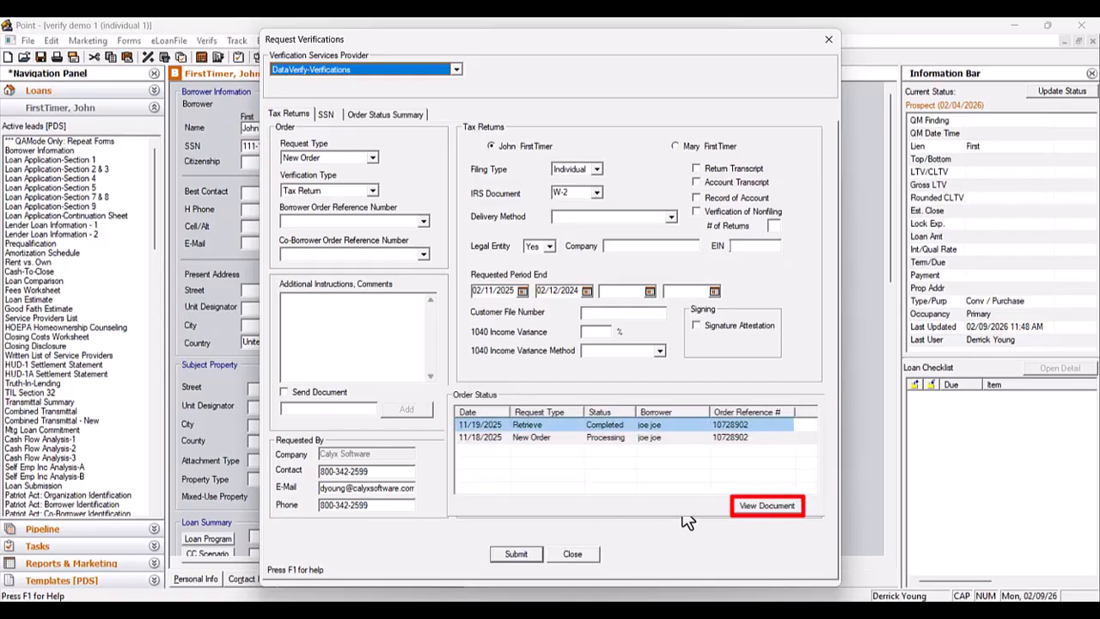
{"action": "left_click", "coordinate": [573, 554]}
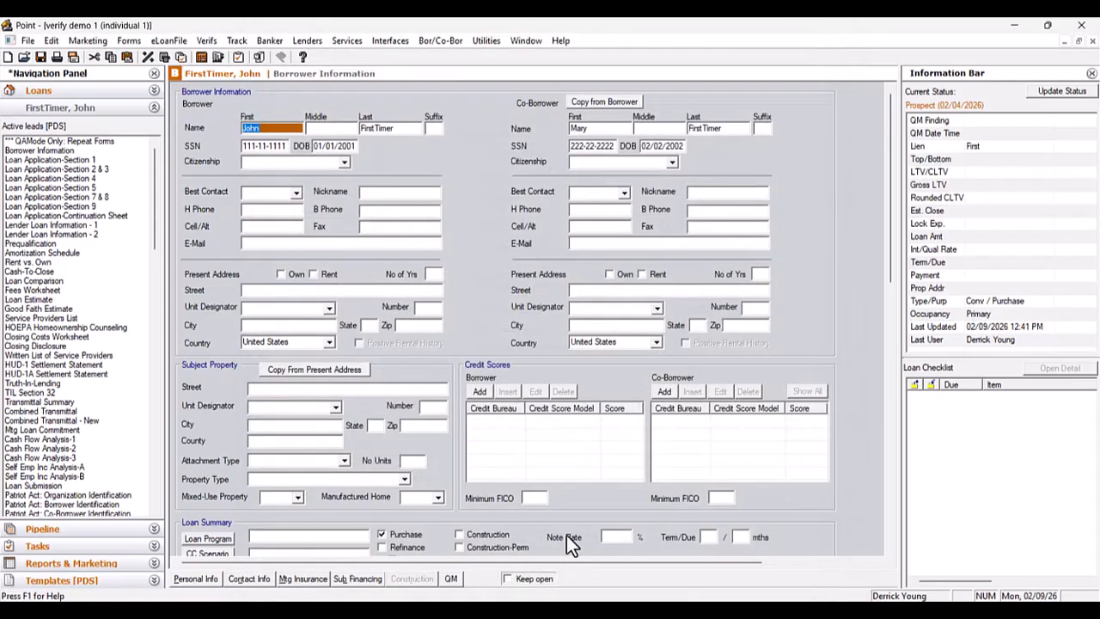
{"action": "left_click", "coordinate": [257, 58]}
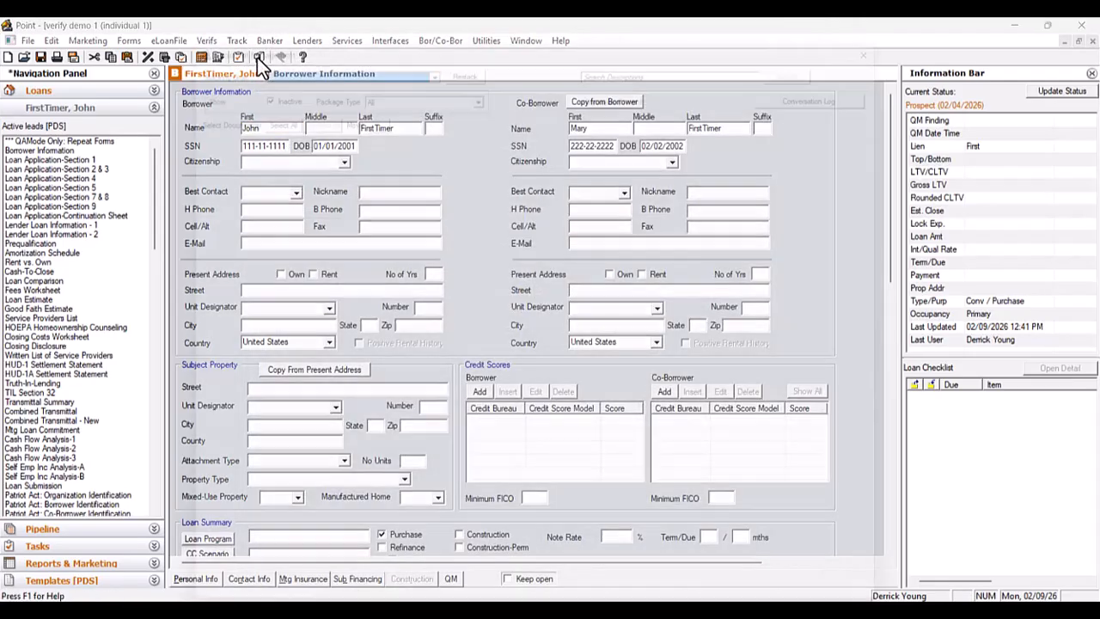